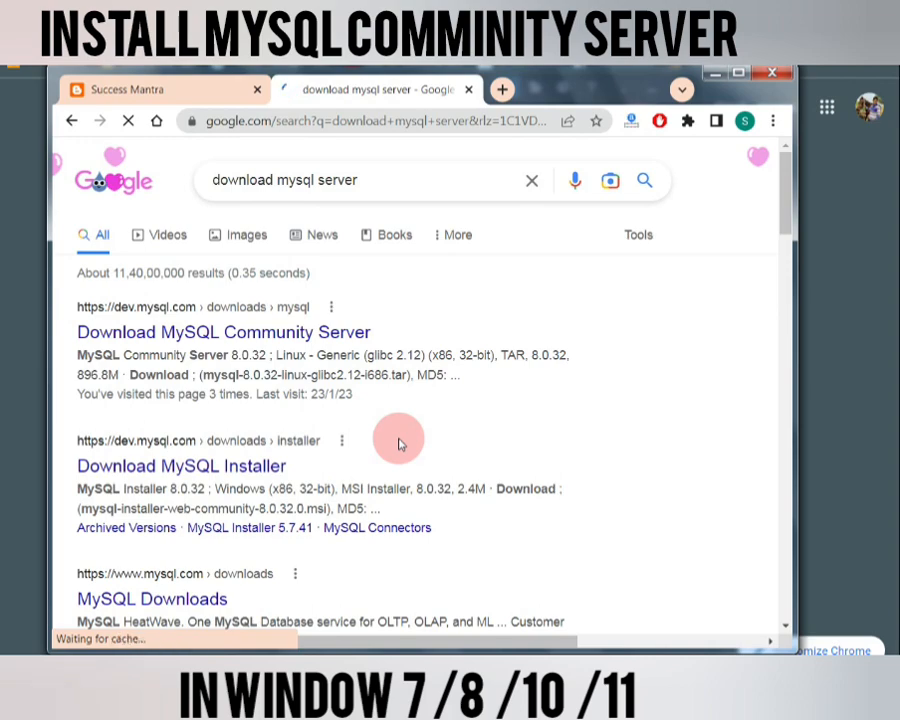
- Open the MySQL Community Server download result and go to the MySQL Installer MSI download page for Windows
{"action": "left_click", "coordinate": [296, 337]}
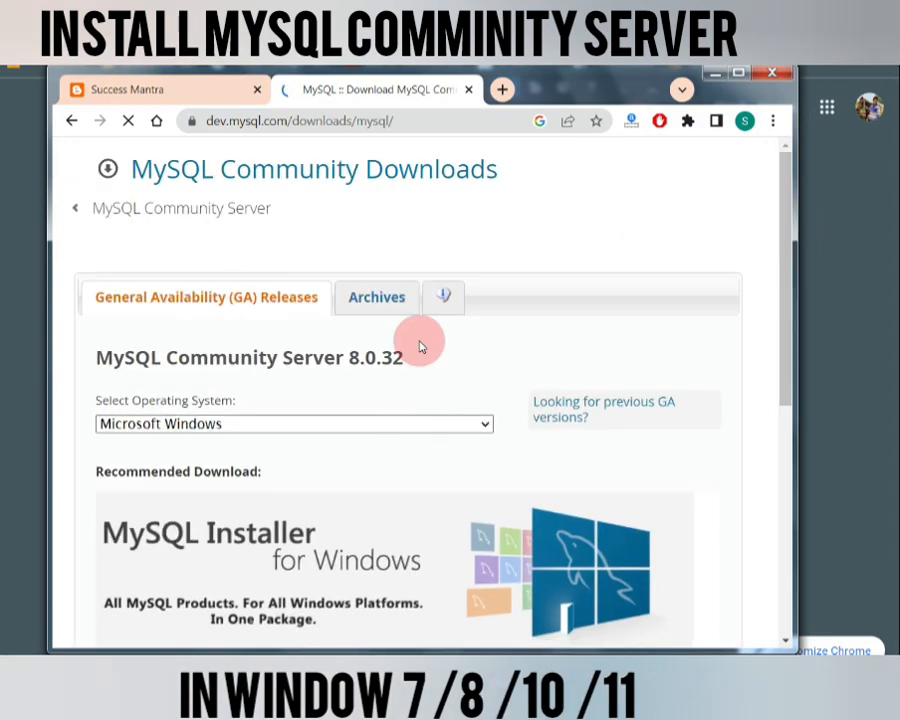
{"action": "left_click_drag", "start_coordinate": [568, 75], "coordinate": [572, 59]}
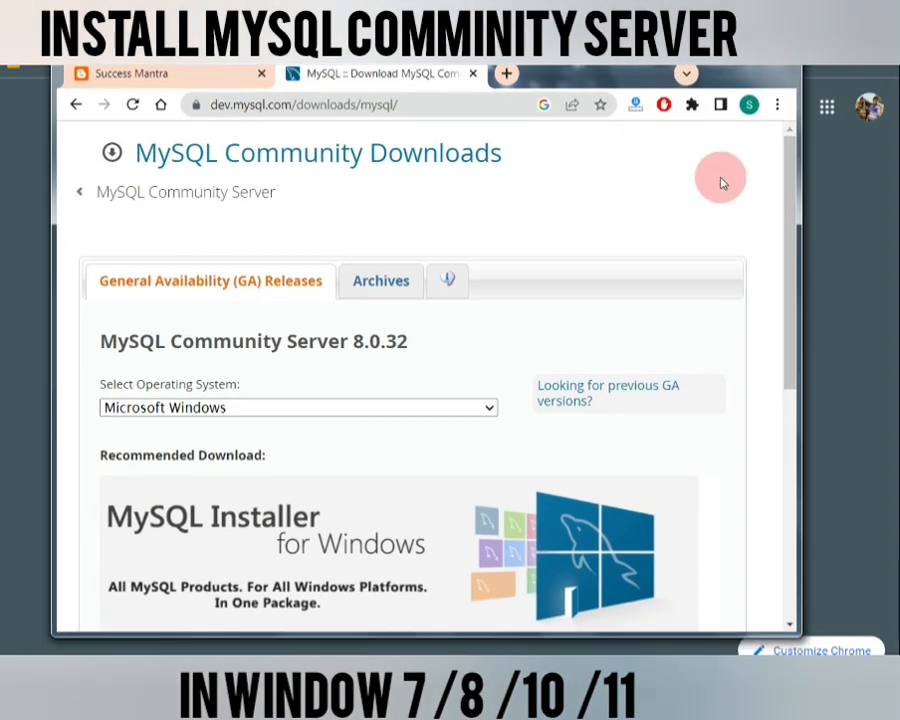
{"action": "left_click_drag", "start_coordinate": [785, 195], "coordinate": [803, 268]}
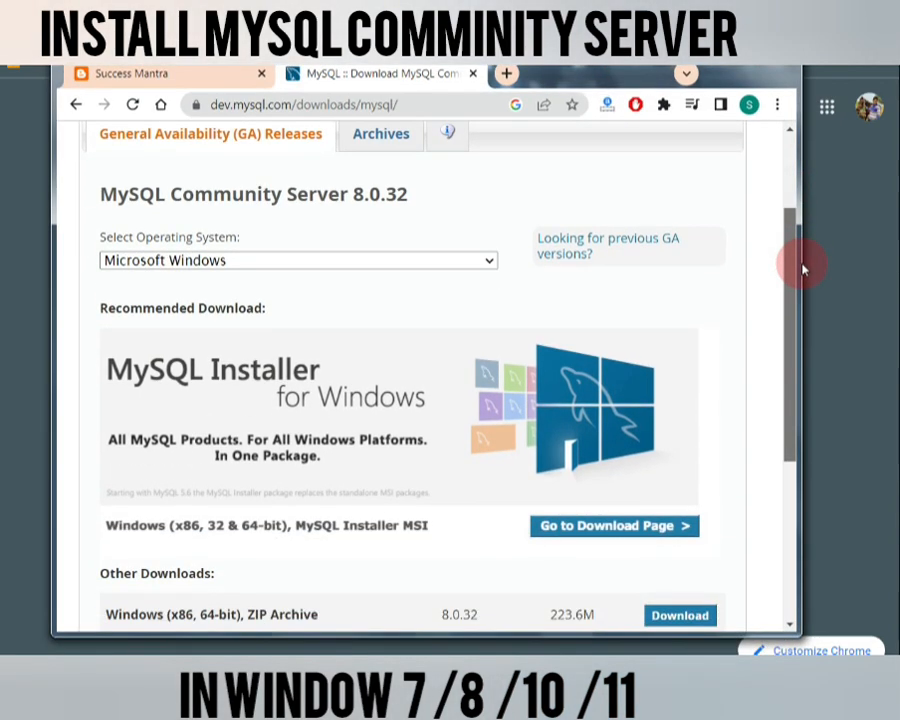
{"action": "left_click_drag", "start_coordinate": [790, 380], "coordinate": [793, 480]}
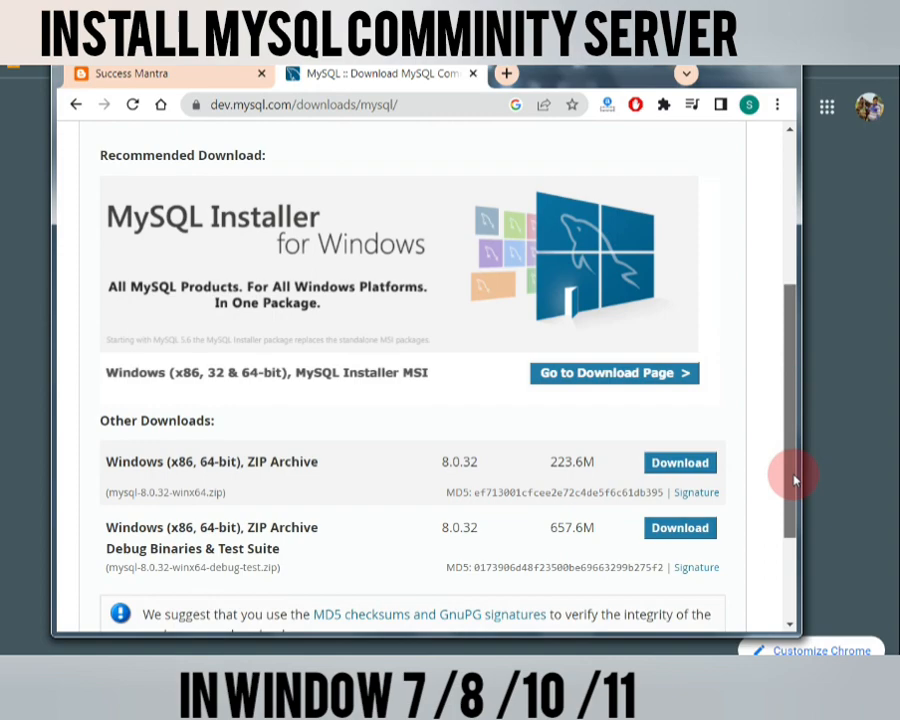
{"action": "scroll", "coordinate": [793, 480], "scroll_direction": "down", "scroll_amount": 1}
{"action": "left_click", "coordinate": [606, 326]}
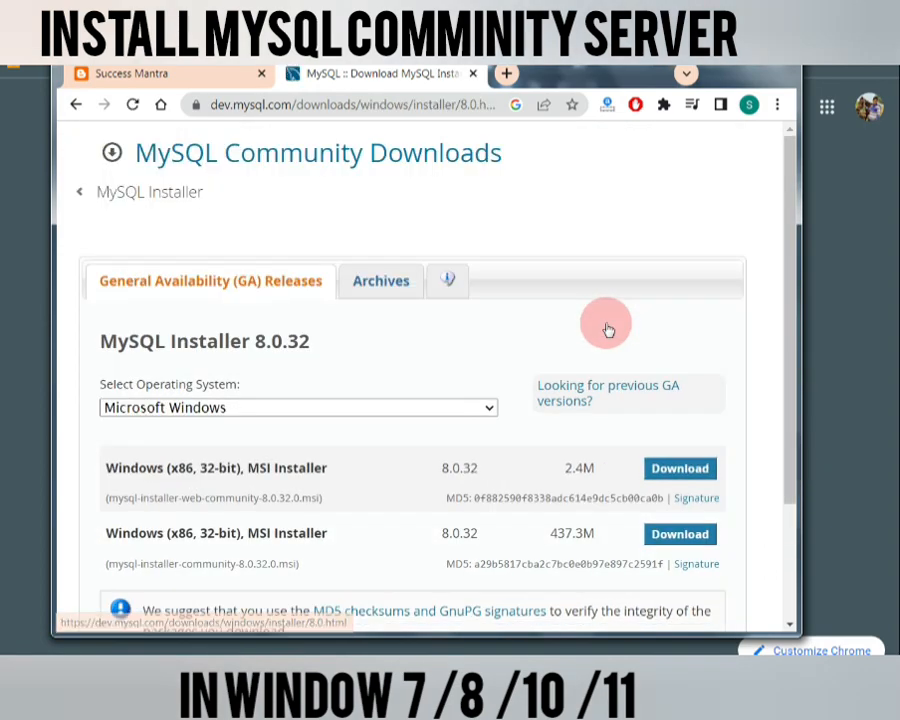
- Open the MySQL Installer archives and choose product version 5.6.51
{"action": "left_click_drag", "start_coordinate": [787, 257], "coordinate": [797, 355]}
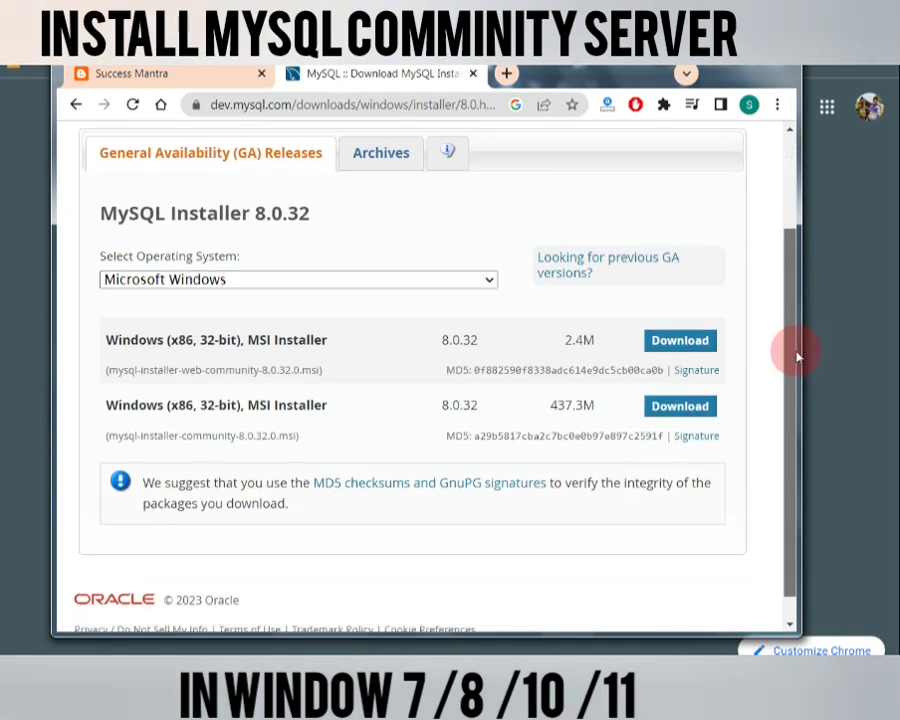
{"action": "left_click", "coordinate": [462, 275]}
{"action": "left_click", "coordinate": [464, 275]}
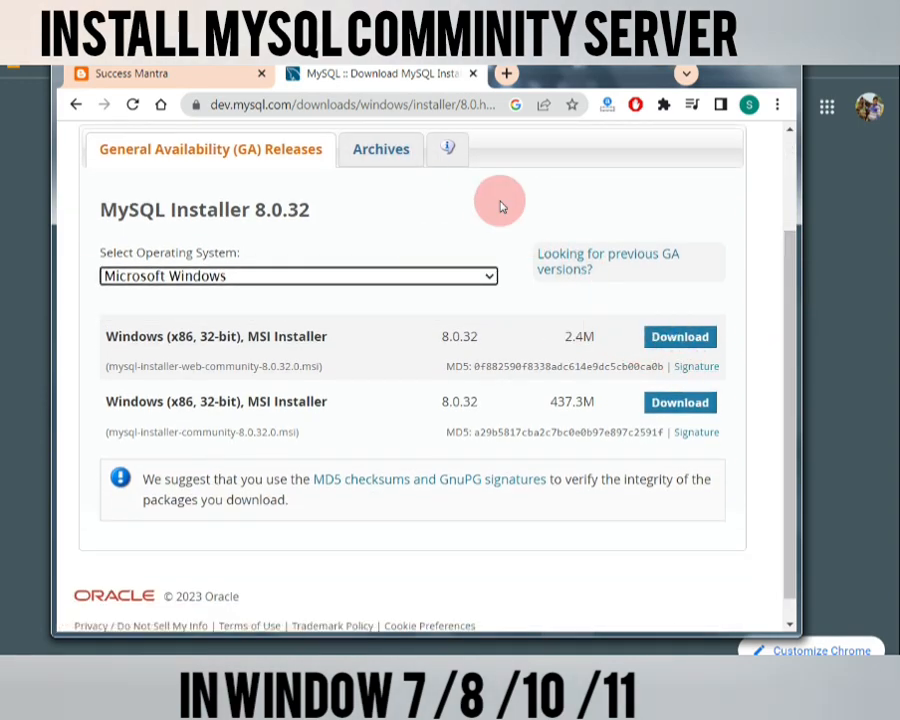
{"action": "left_click", "coordinate": [381, 152]}
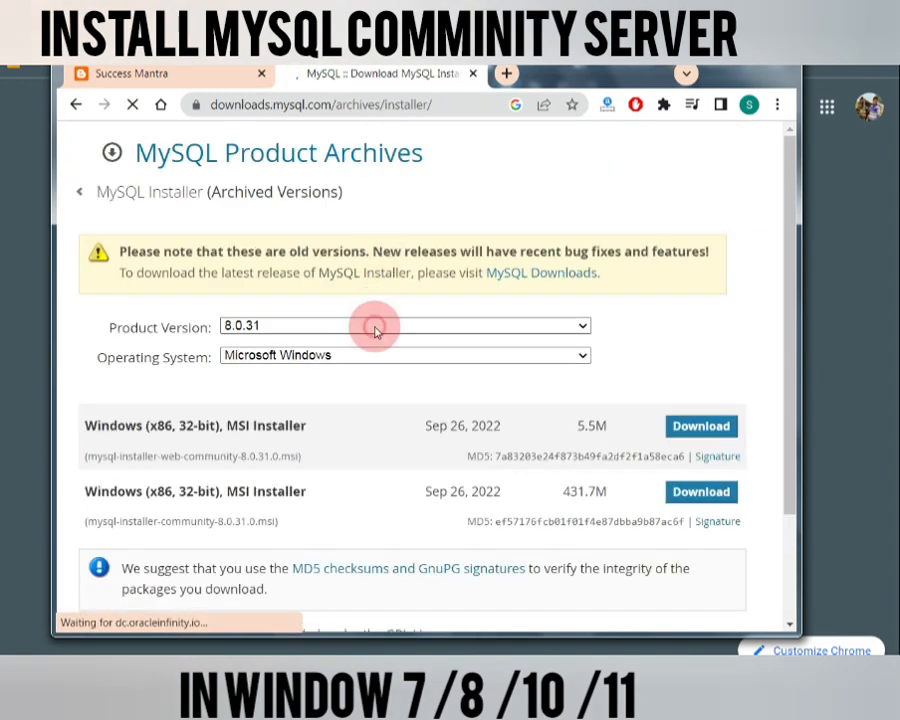
{"action": "left_click", "coordinate": [376, 332]}
{"action": "left_click_drag", "start_coordinate": [584, 352], "coordinate": [584, 473]}
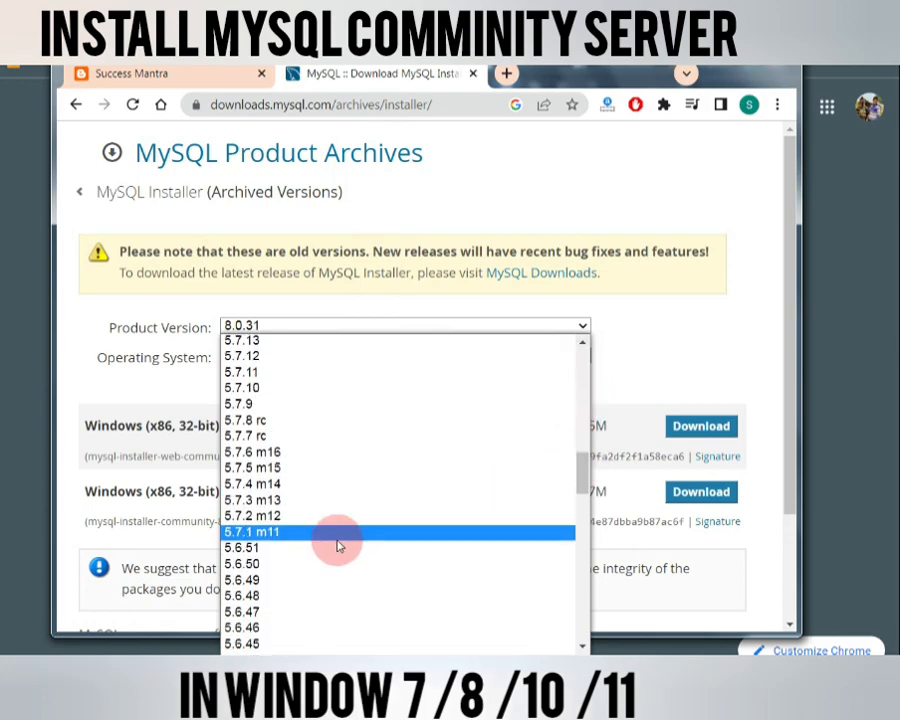
{"action": "left_click", "coordinate": [318, 548]}
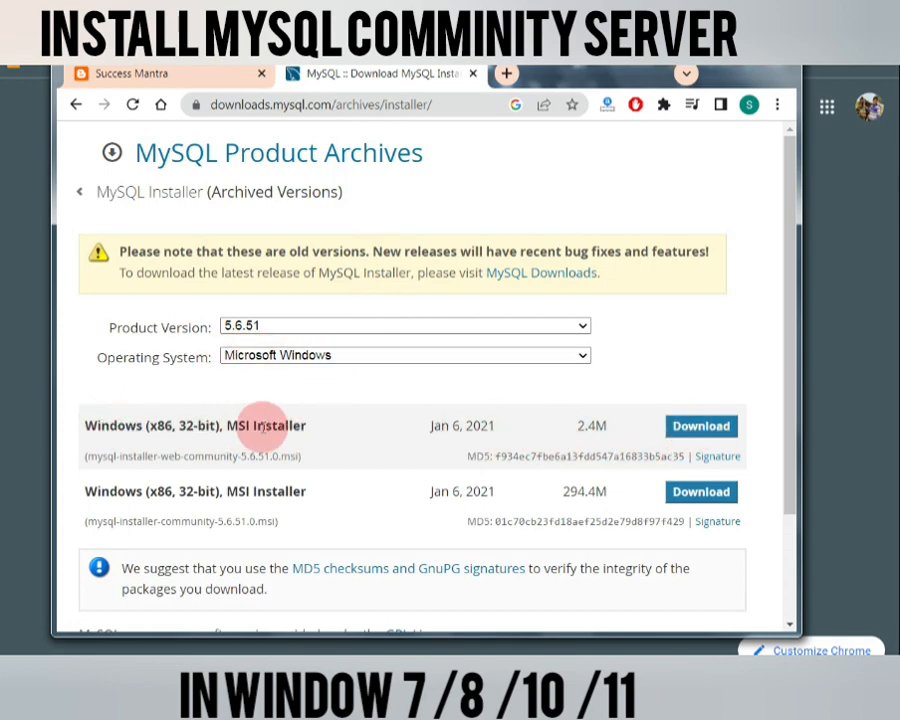
- Download the 2.4M installer mysql-installer-web-community-5.6.51.0.msi and keep the file
{"action": "left_click_drag", "start_coordinate": [226, 426], "coordinate": [318, 425]}
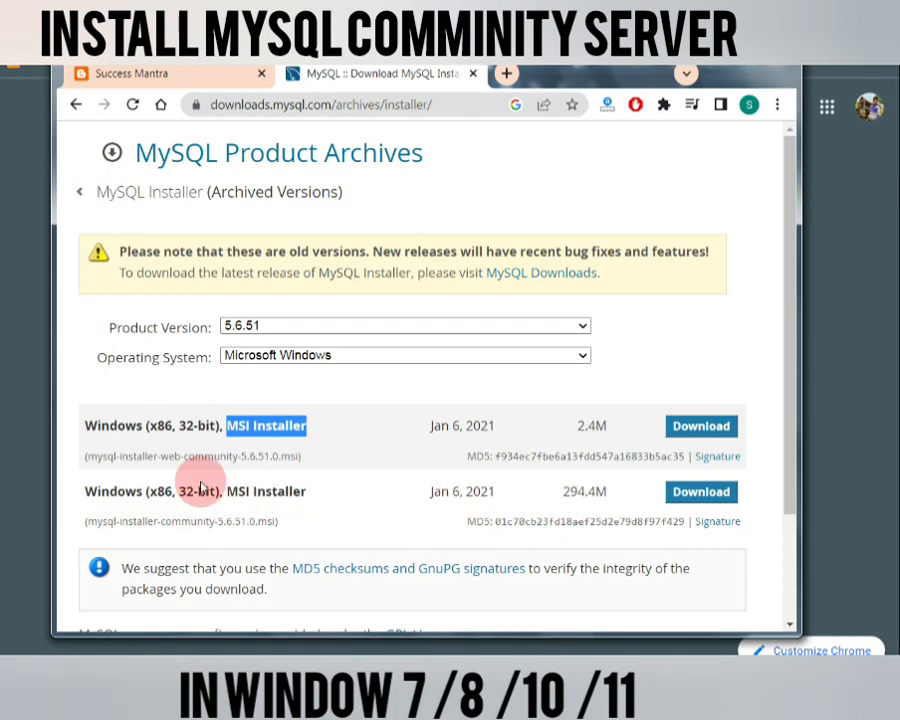
{"action": "left_click_drag", "start_coordinate": [158, 457], "coordinate": [309, 459]}
{"action": "left_click", "coordinate": [141, 521]}
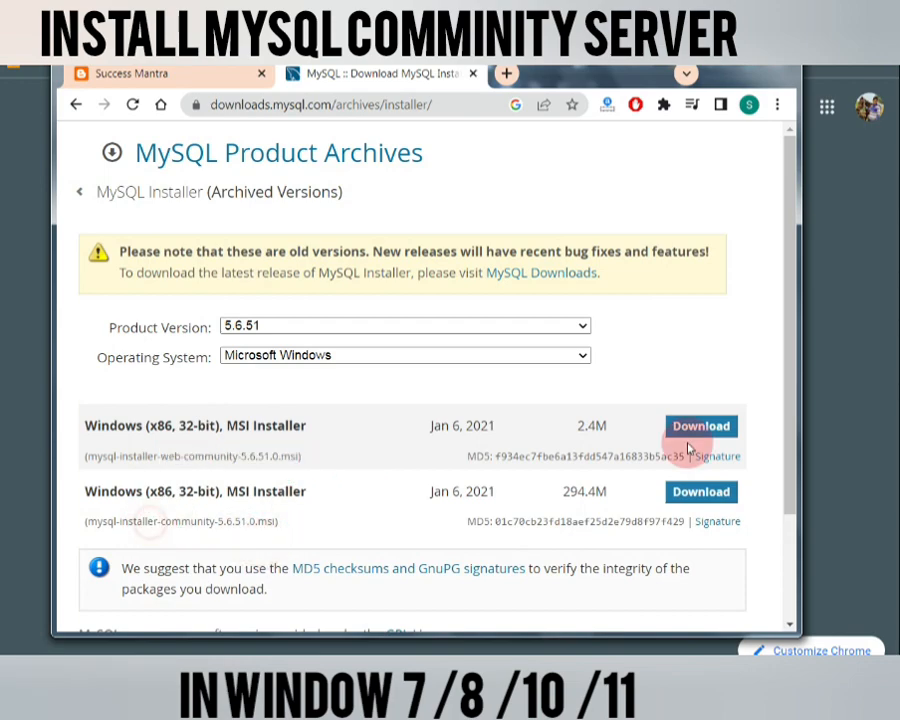
{"action": "left_click_drag", "start_coordinate": [579, 425], "coordinate": [605, 427]}
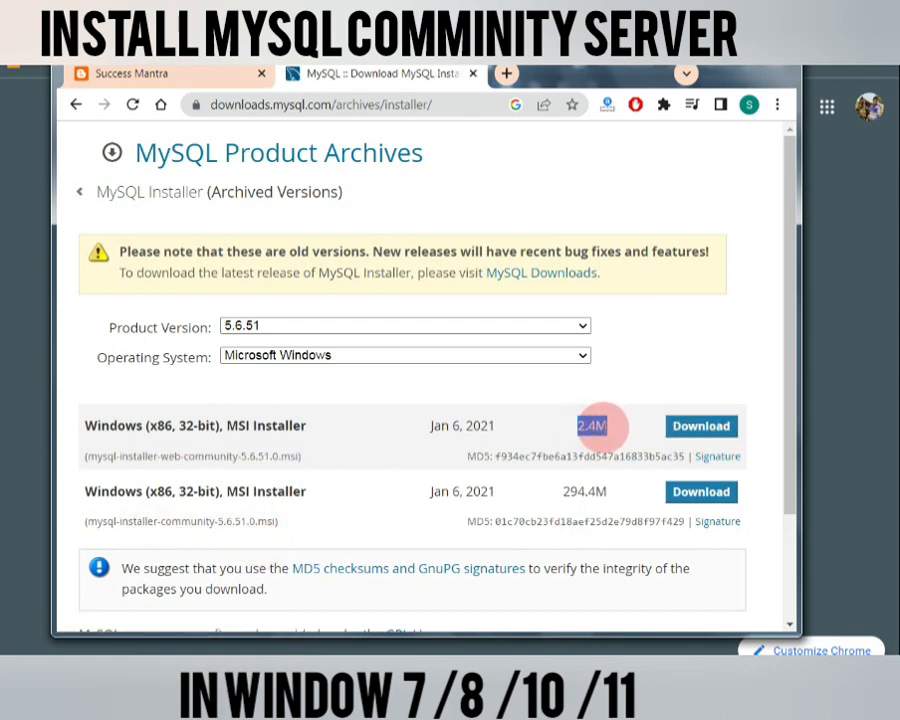
{"action": "left_click", "coordinate": [700, 426]}
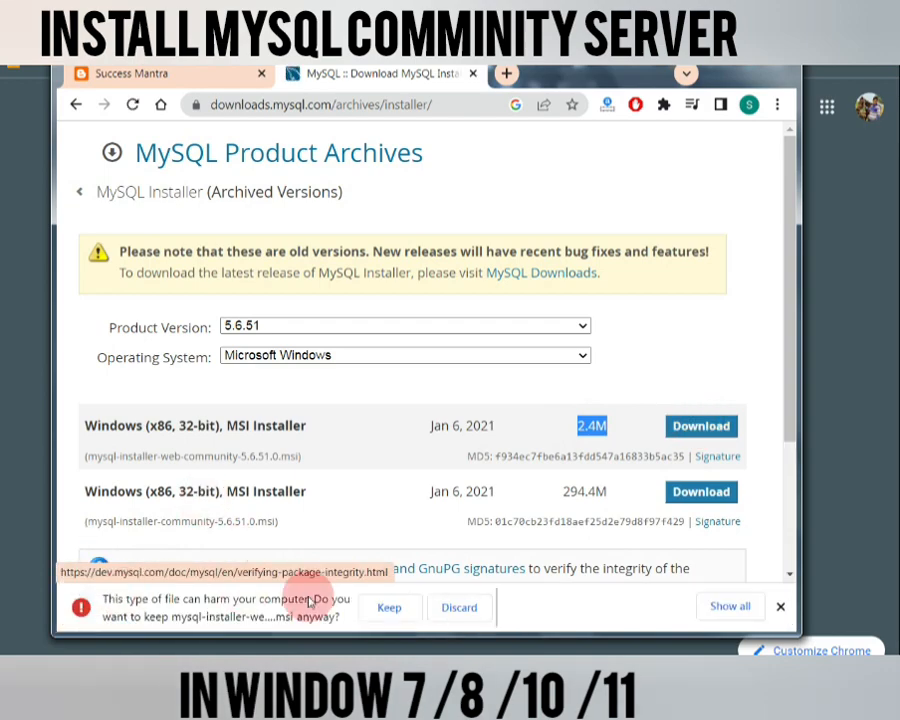
{"action": "left_click", "coordinate": [391, 607]}
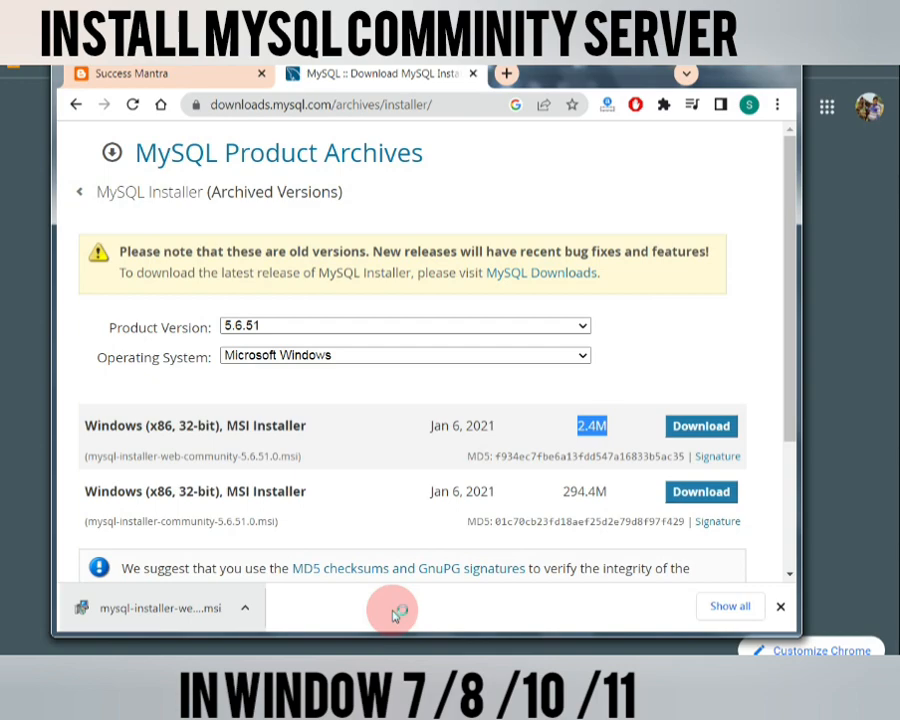
- Open the downloaded MySQL installer package and allow it to run
{"action": "left_click", "coordinate": [248, 608]}
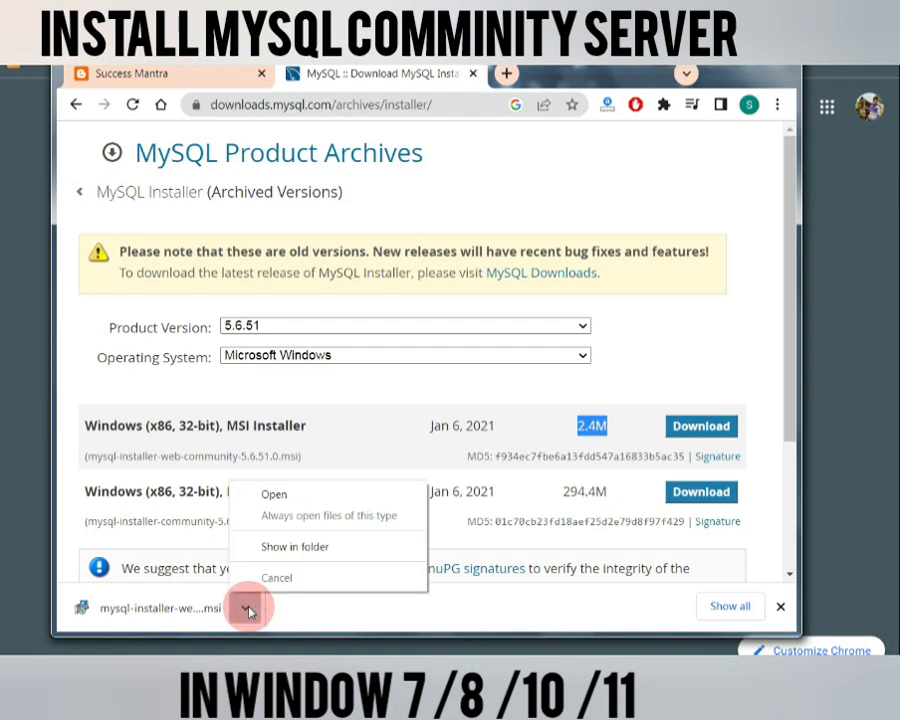
{"action": "left_click", "coordinate": [285, 500]}
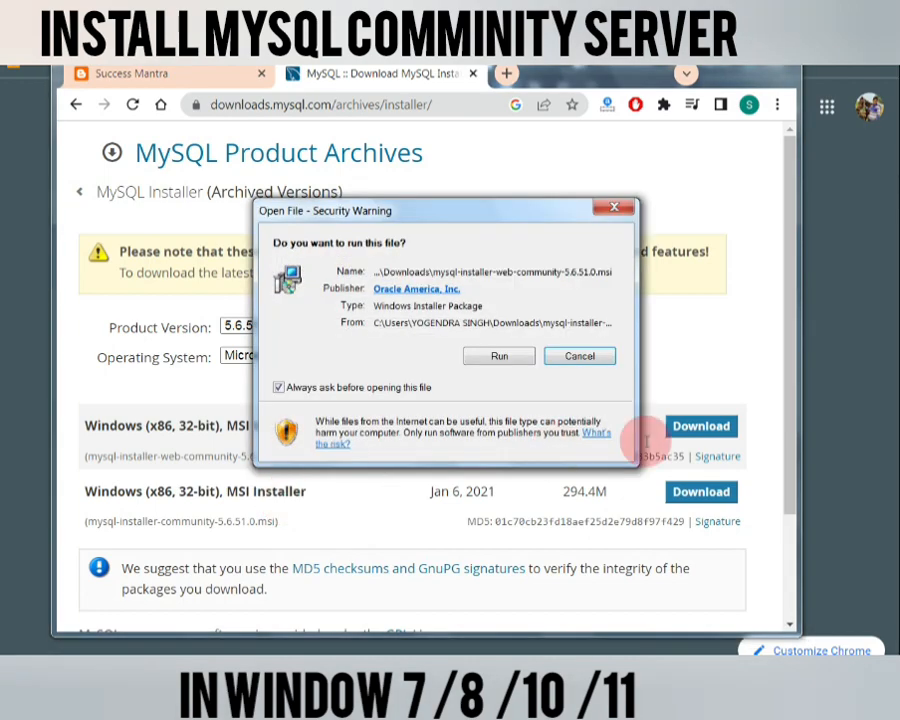
{"action": "left_click", "coordinate": [499, 358]}
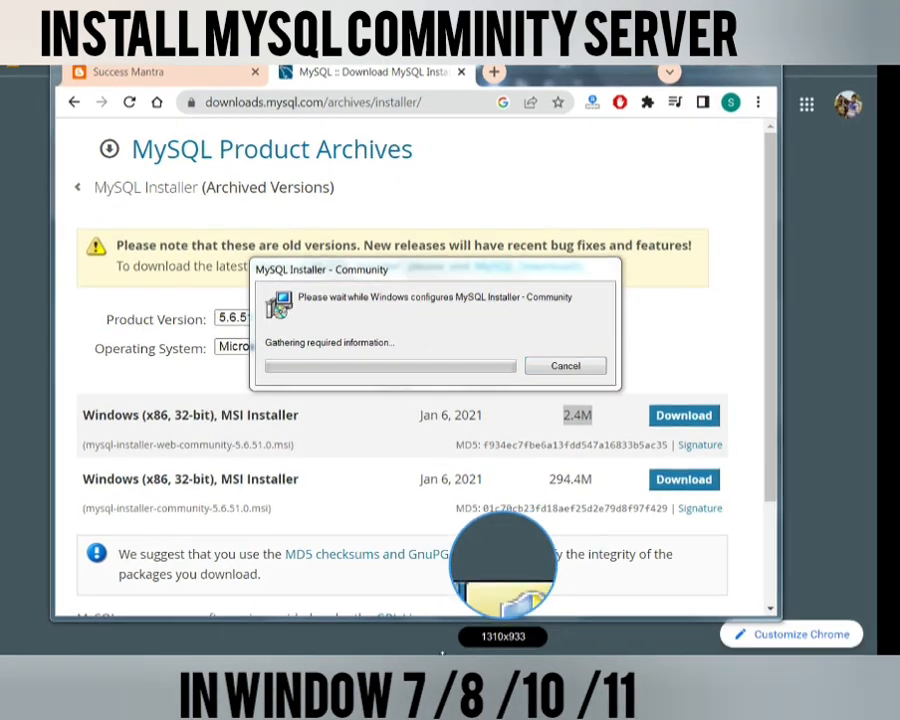
{"action": "left_click_drag", "start_coordinate": [442, 653], "coordinate": [442, 688]}
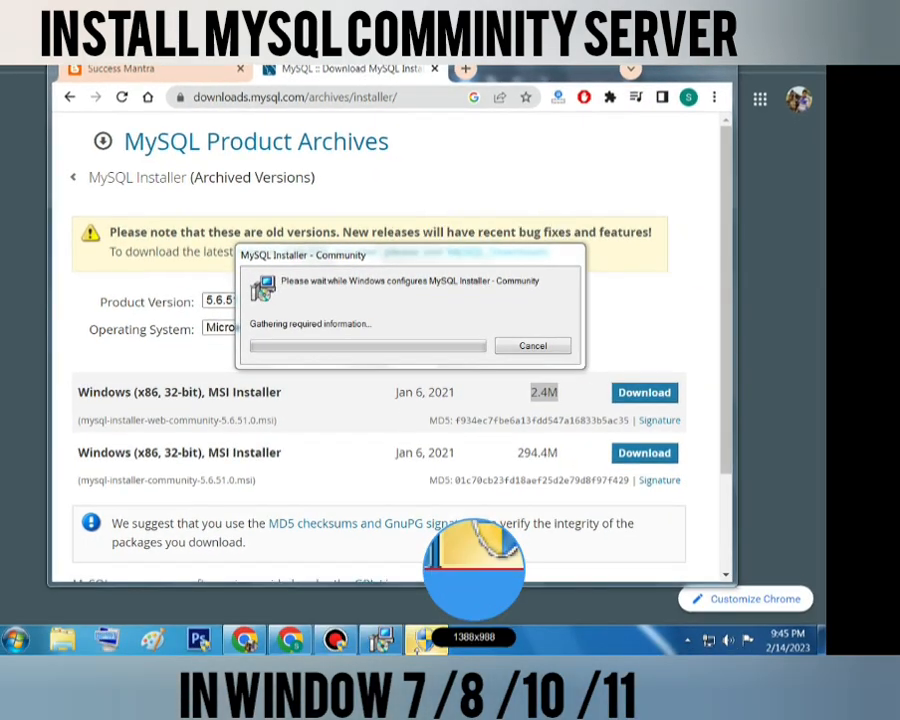
{"action": "left_click", "coordinate": [437, 648]}
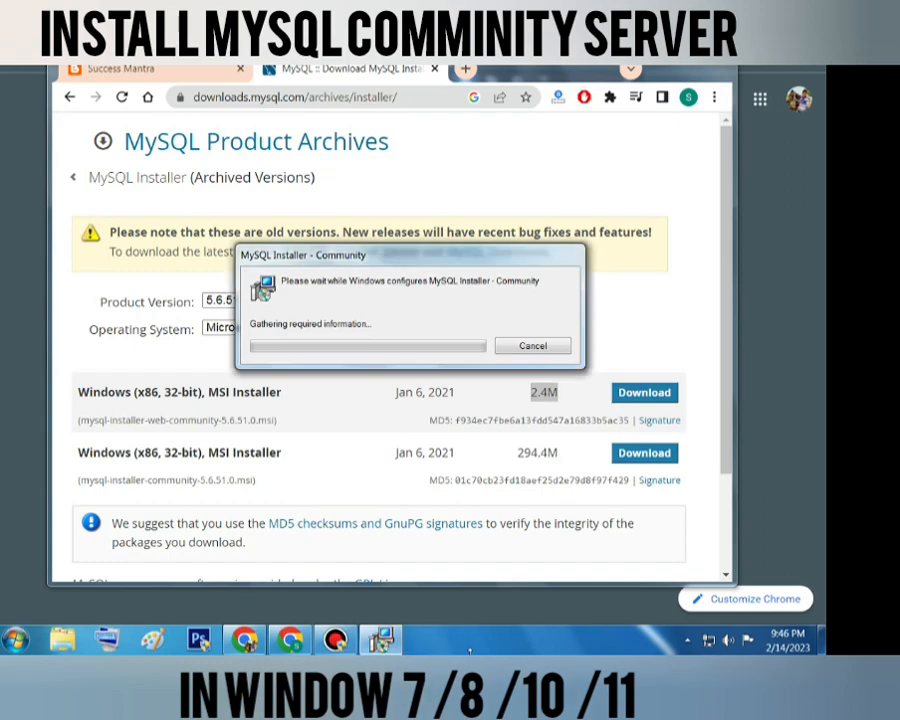
{"action": "left_click_drag", "start_coordinate": [441, 651], "coordinate": [448, 586]}
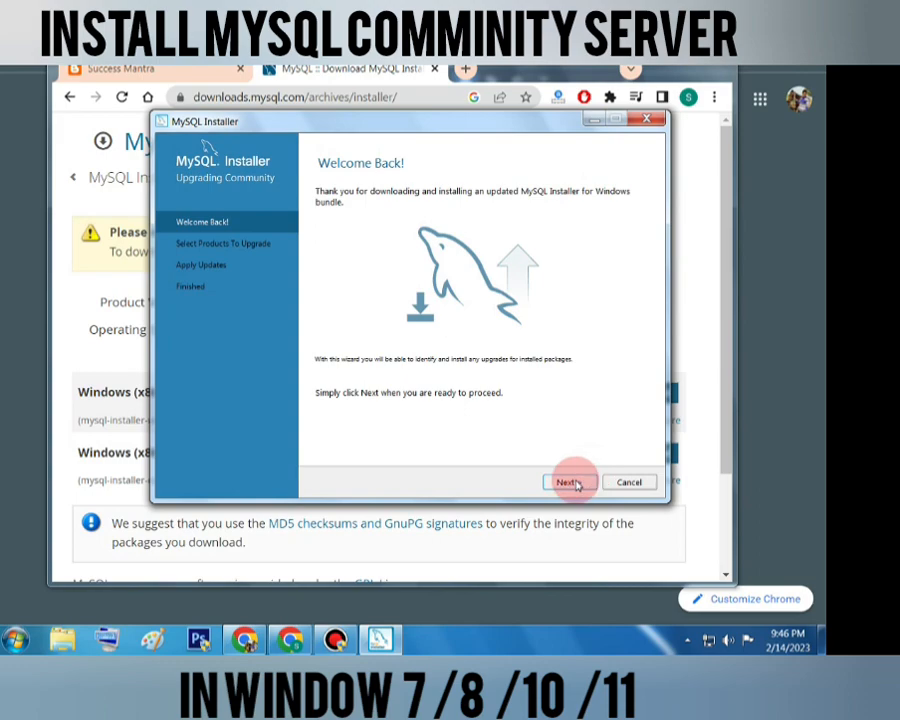
- Select MySQL Server for upgrade to version 5.6.51 and execute the update
{"action": "left_click", "coordinate": [570, 483]}
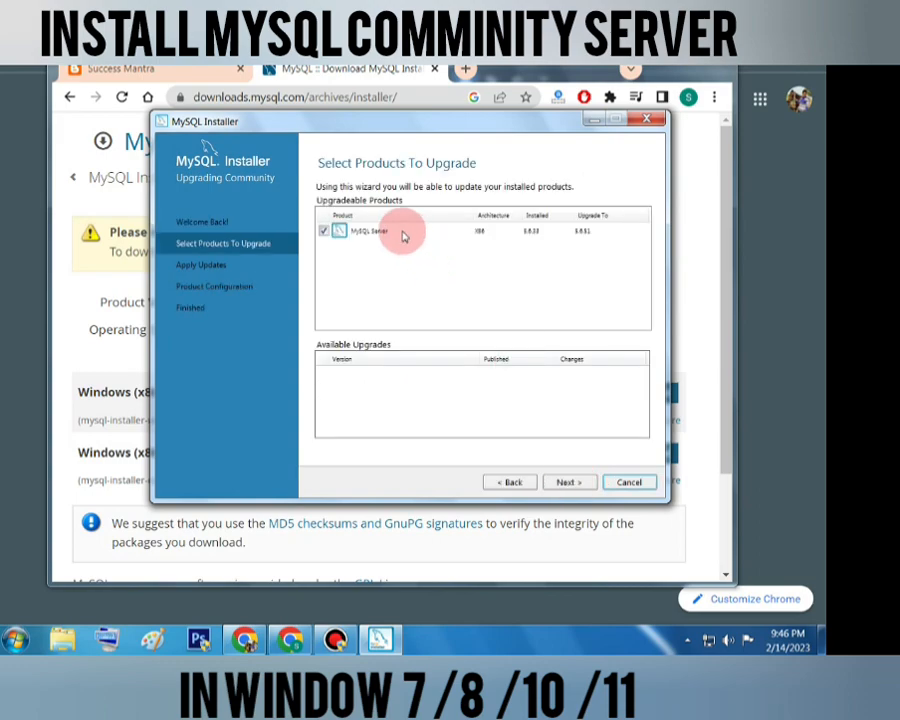
{"action": "left_click", "coordinate": [509, 232]}
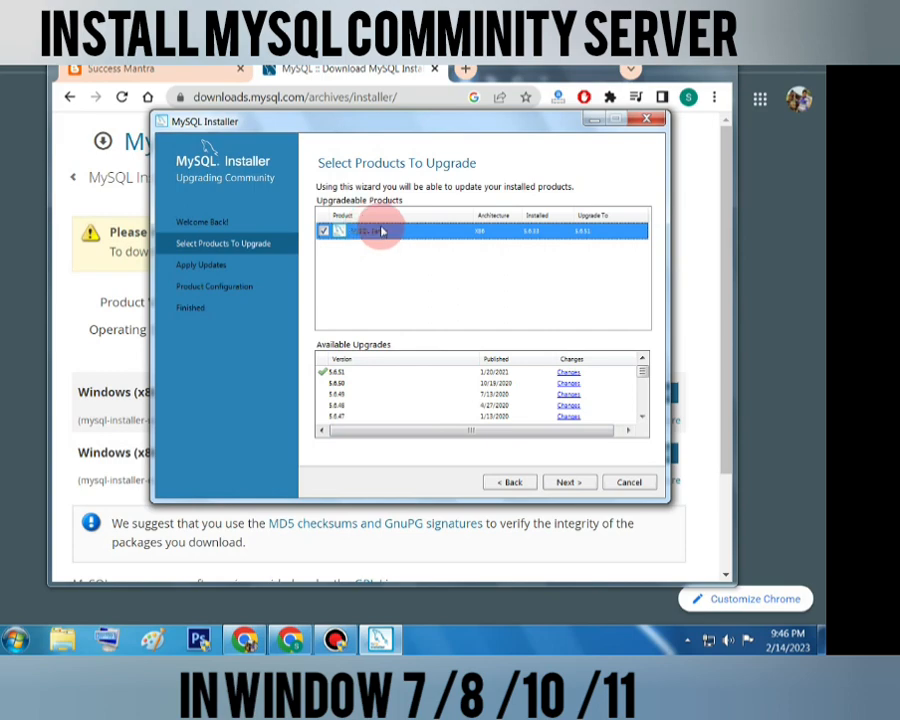
{"action": "left_click", "coordinate": [569, 482]}
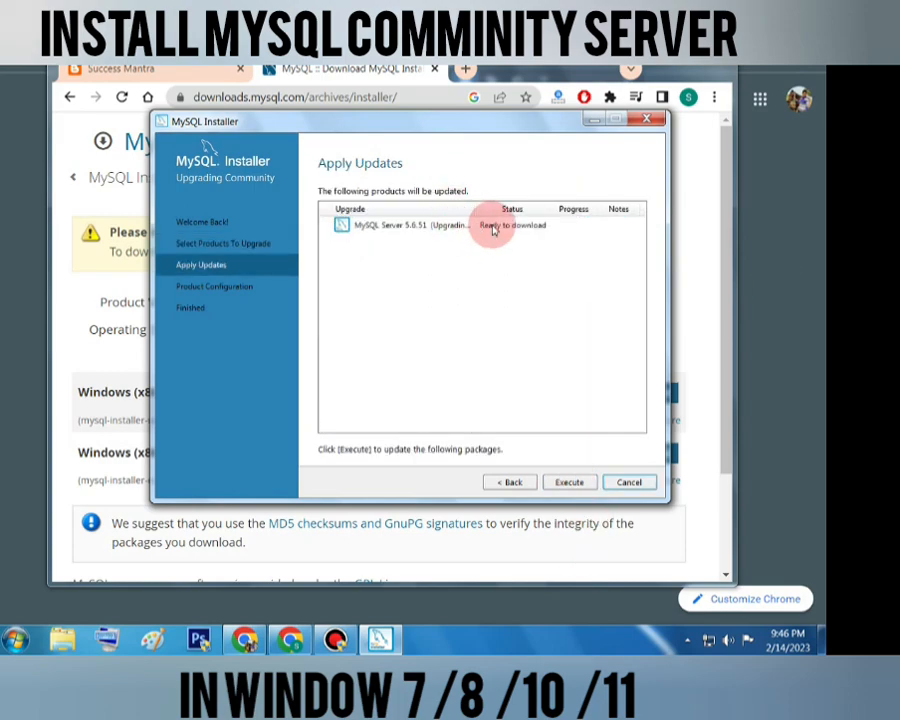
{"action": "left_click", "coordinate": [570, 482]}
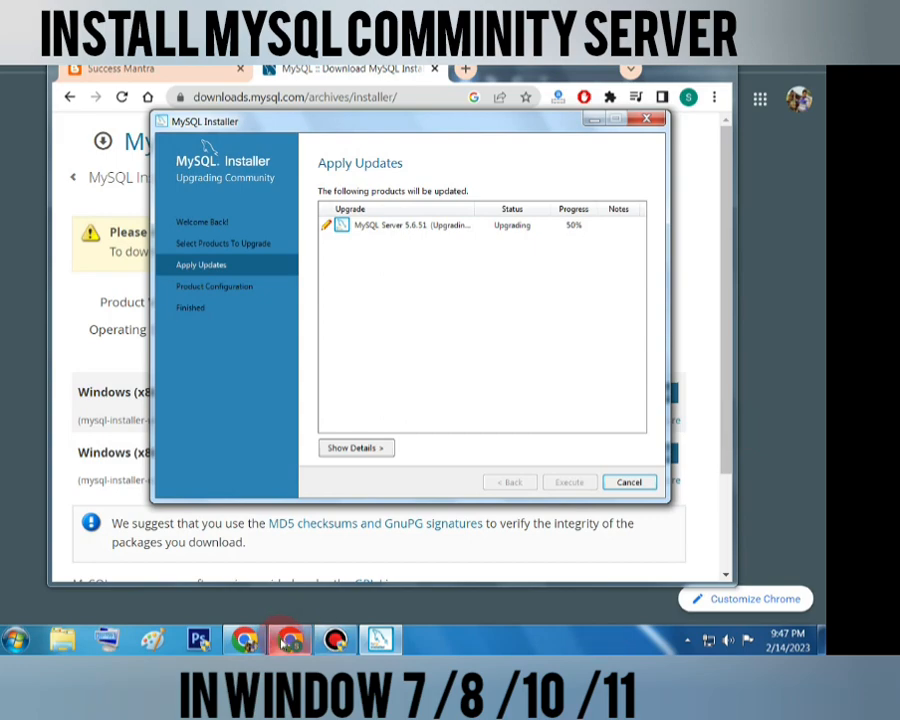
{"action": "mouse_move", "coordinate": [287, 645]}
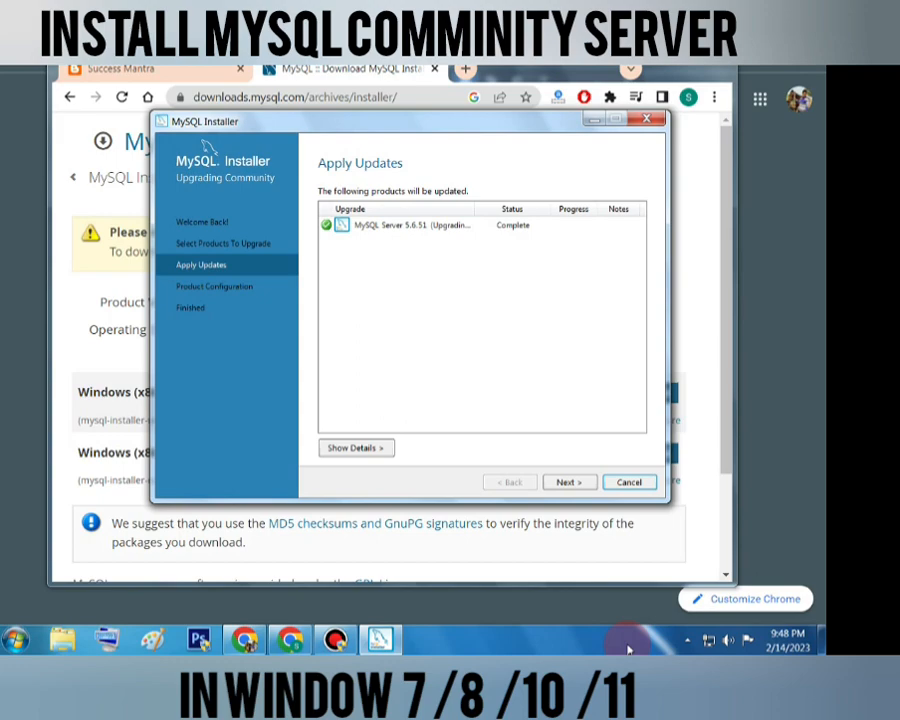
- Proceed to the MySQL Server 5.6.51 configuration, enter the root account password and check the database connection
{"action": "left_click", "coordinate": [570, 482]}
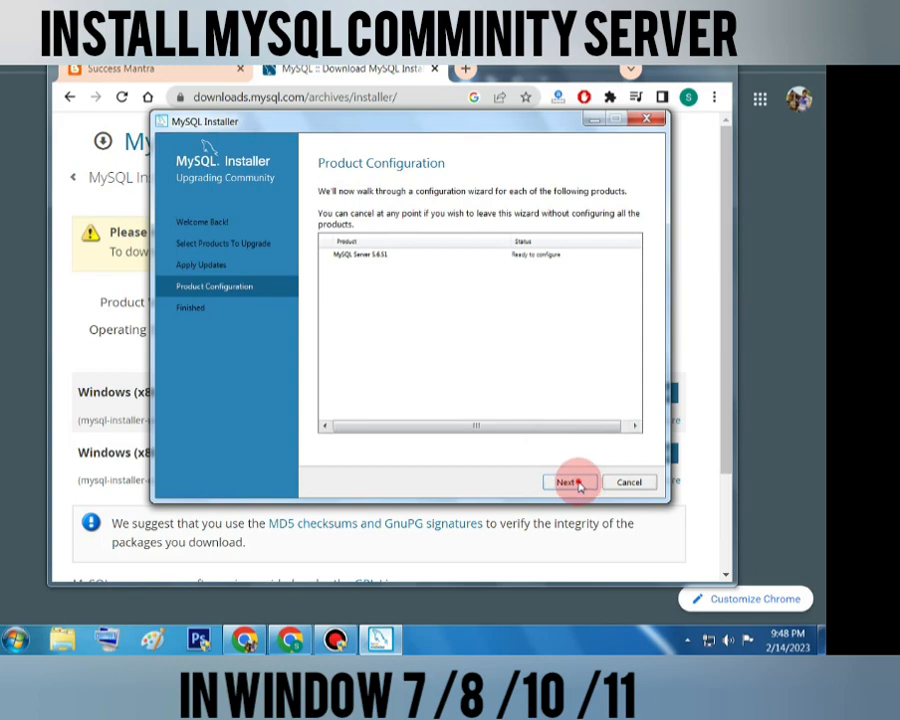
{"action": "left_click", "coordinate": [572, 482]}
{"action": "left_click", "coordinate": [385, 289]}
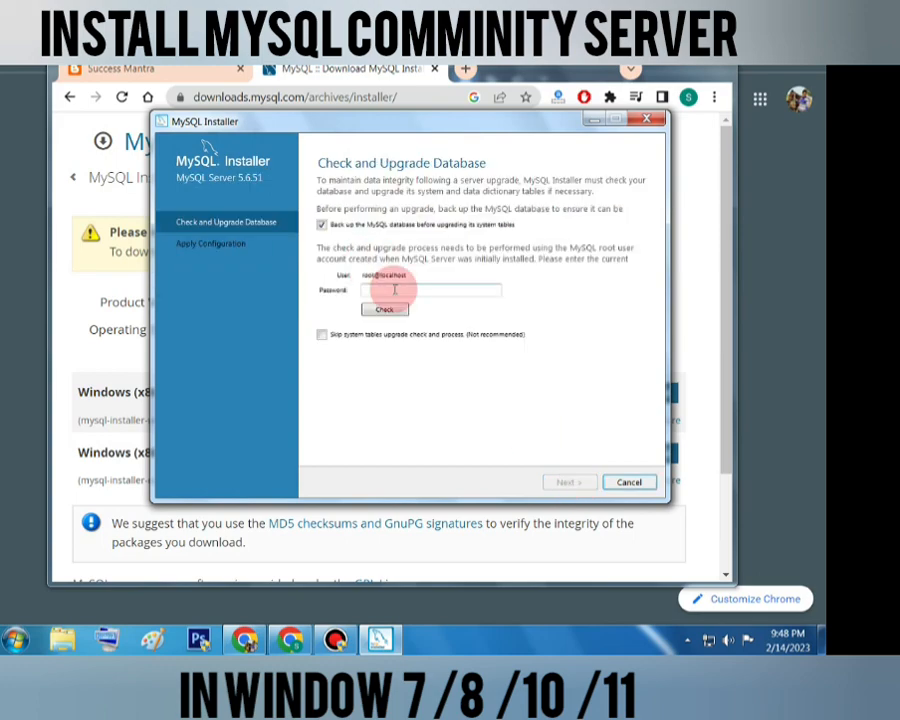
{"action": "type", "text": "•••"}
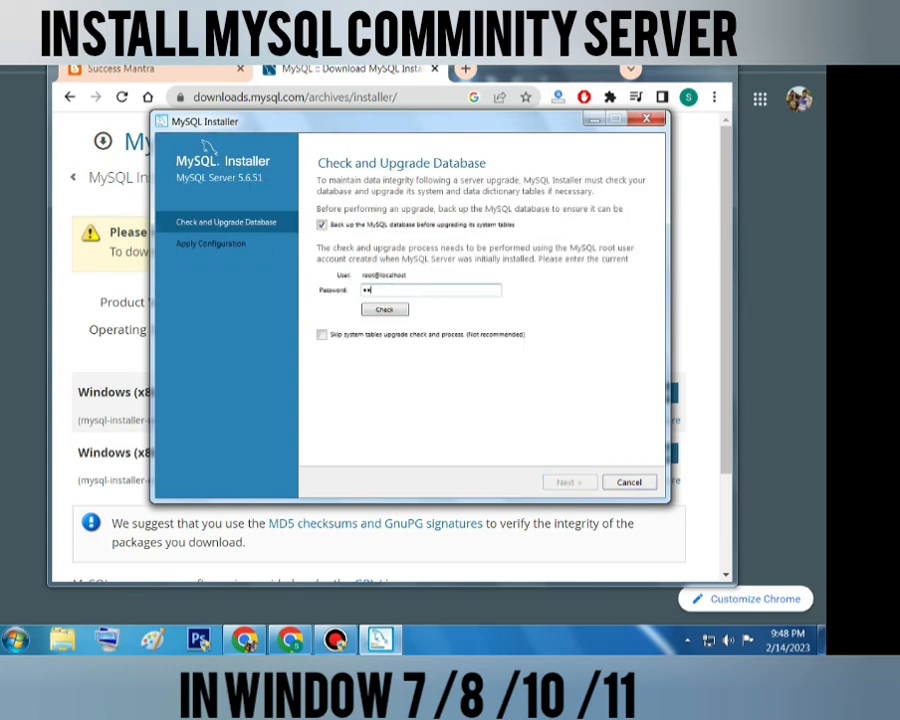
{"action": "type", "text": "•"}
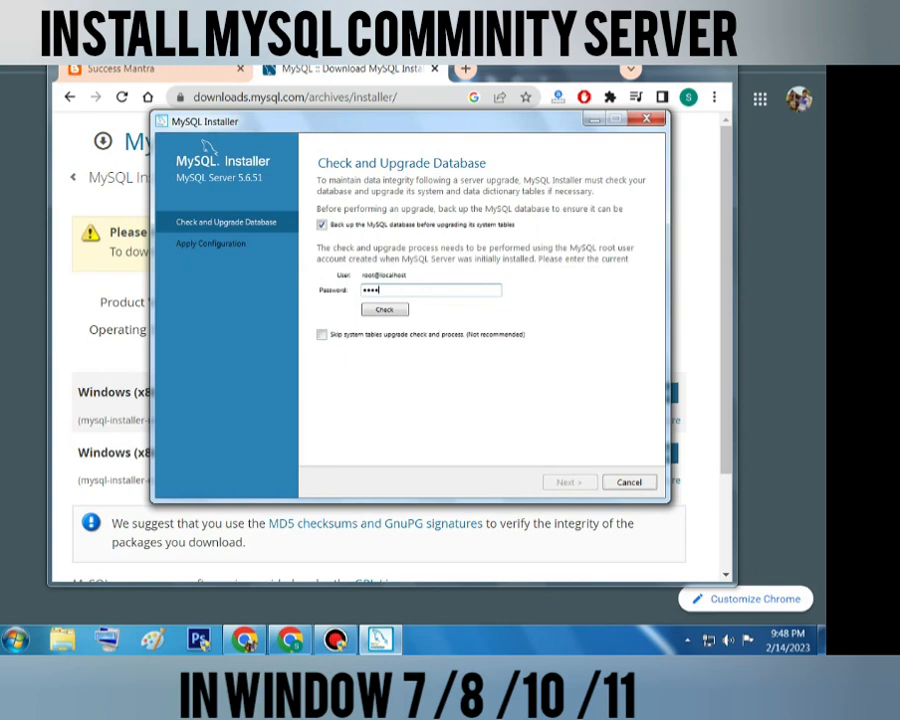
{"action": "left_click", "coordinate": [385, 308]}
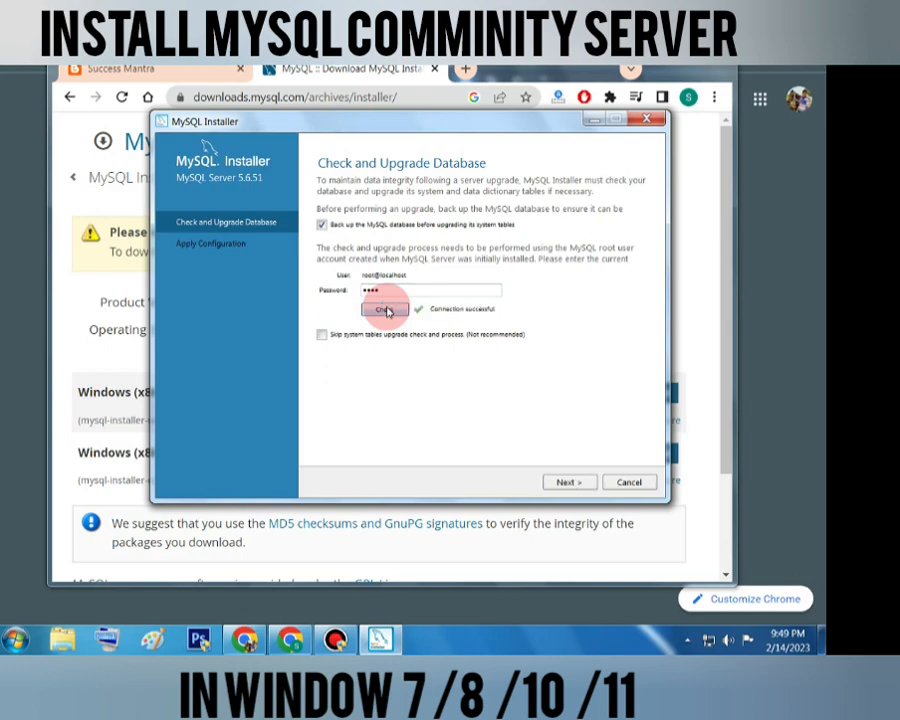
- Execute the MySQL Server 5.6.51 configuration and finish the upgrade wizard
{"action": "left_click", "coordinate": [566, 483]}
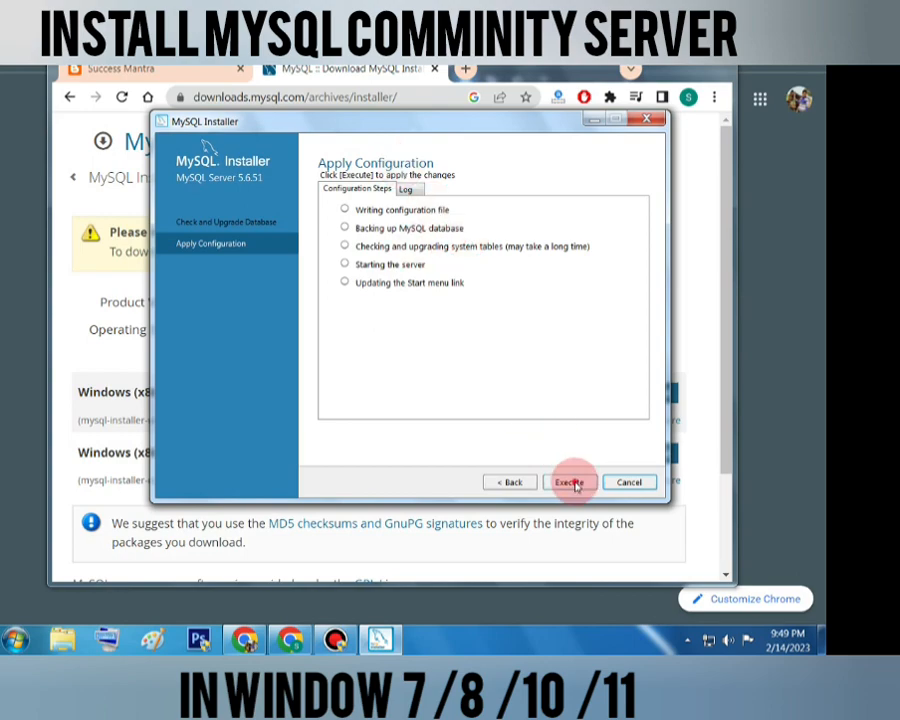
{"action": "left_click", "coordinate": [570, 483]}
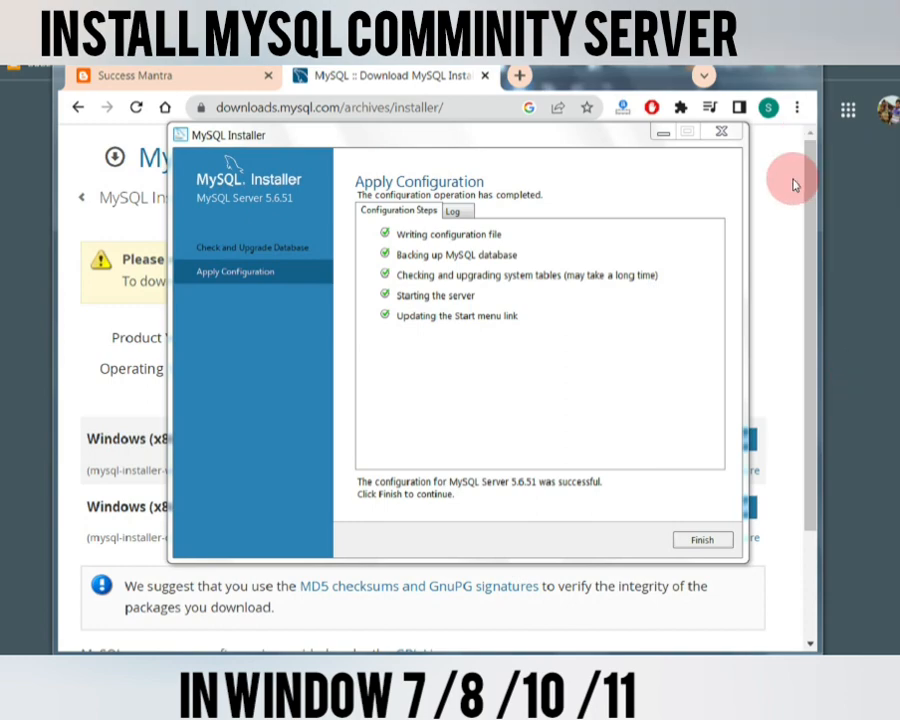
{"action": "left_click", "coordinate": [701, 541]}
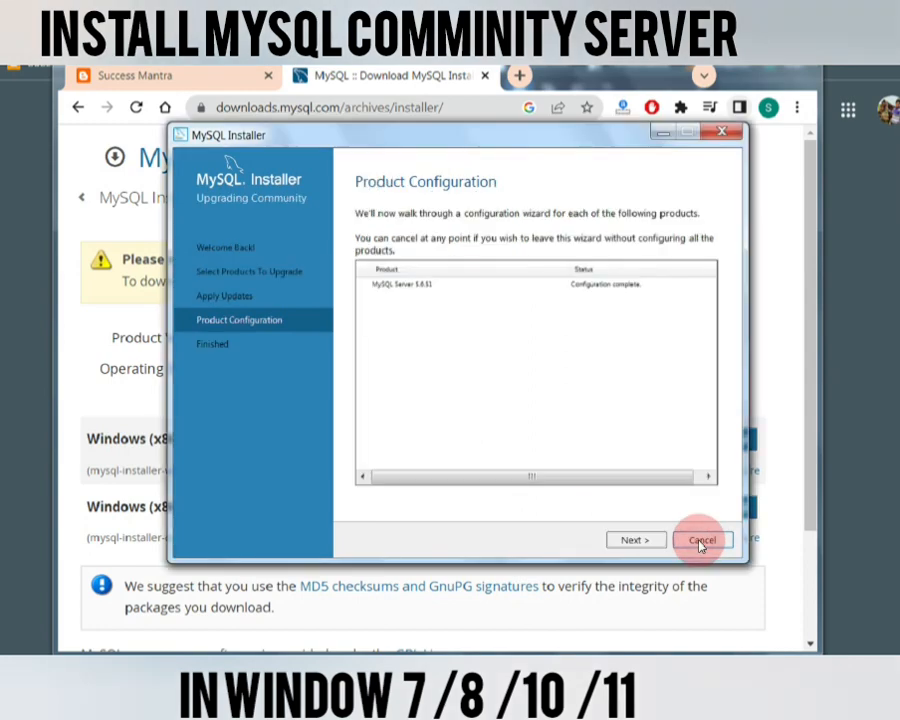
{"action": "left_click", "coordinate": [647, 541]}
{"action": "left_click", "coordinate": [701, 540]}
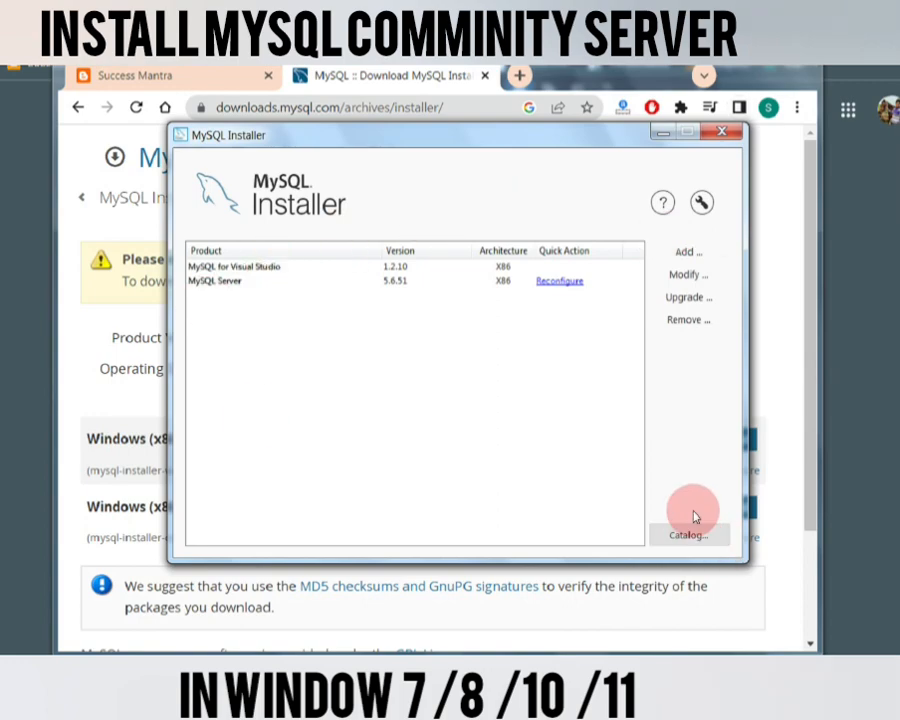
- Close MySQL Installer and log in to the MySQL 5.6 Command Line Client (non-Unicode version) with the root account password
{"action": "left_click", "coordinate": [722, 136]}
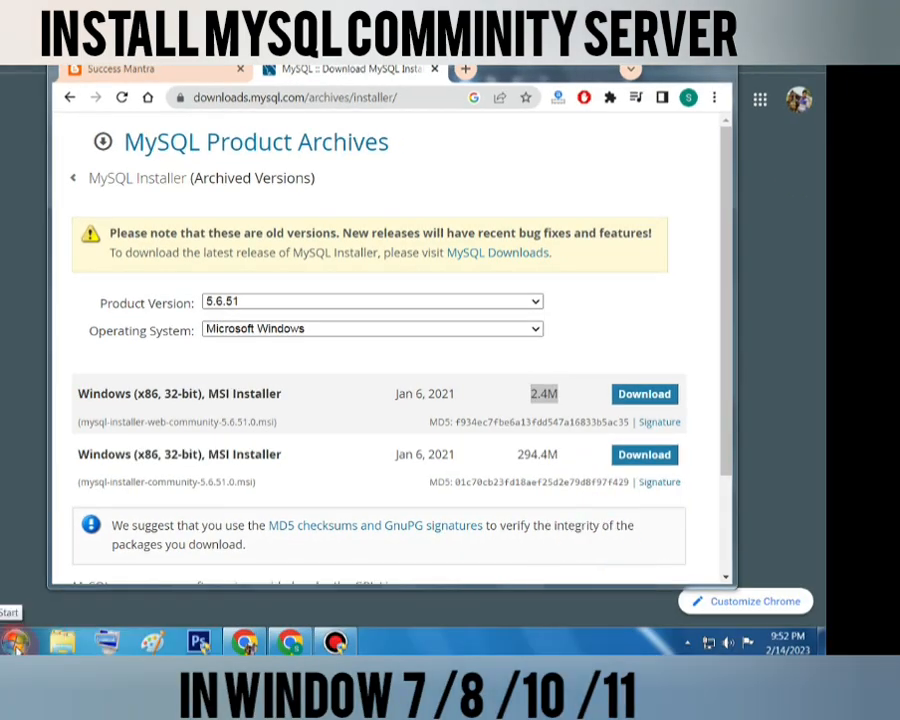
{"action": "left_click", "coordinate": [15, 641]}
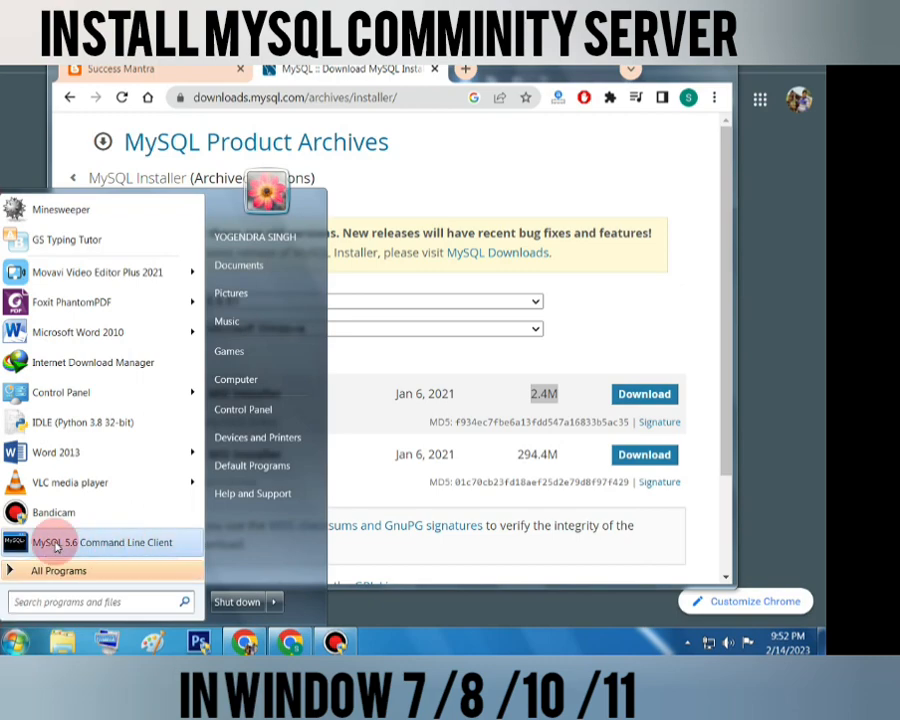
{"action": "left_click", "coordinate": [78, 569]}
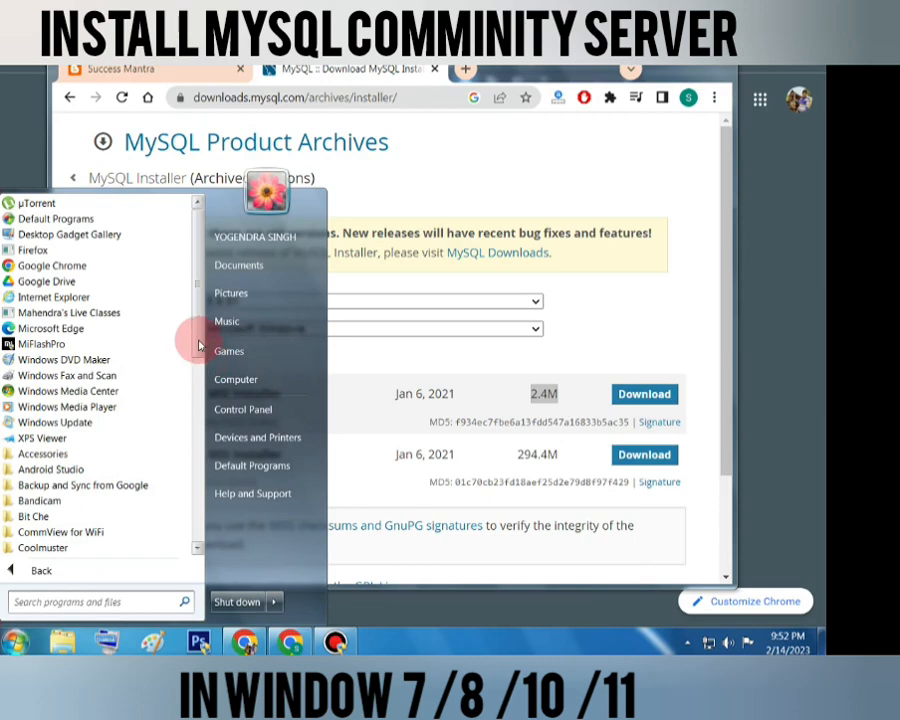
{"action": "left_click_drag", "start_coordinate": [200, 341], "coordinate": [200, 490]}
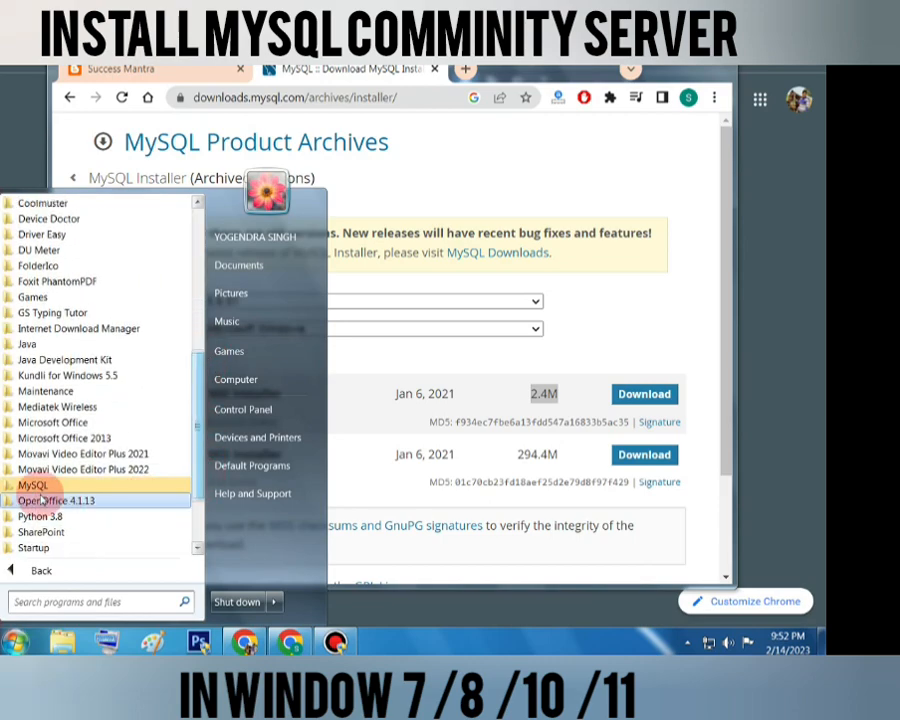
{"action": "left_click", "coordinate": [44, 484]}
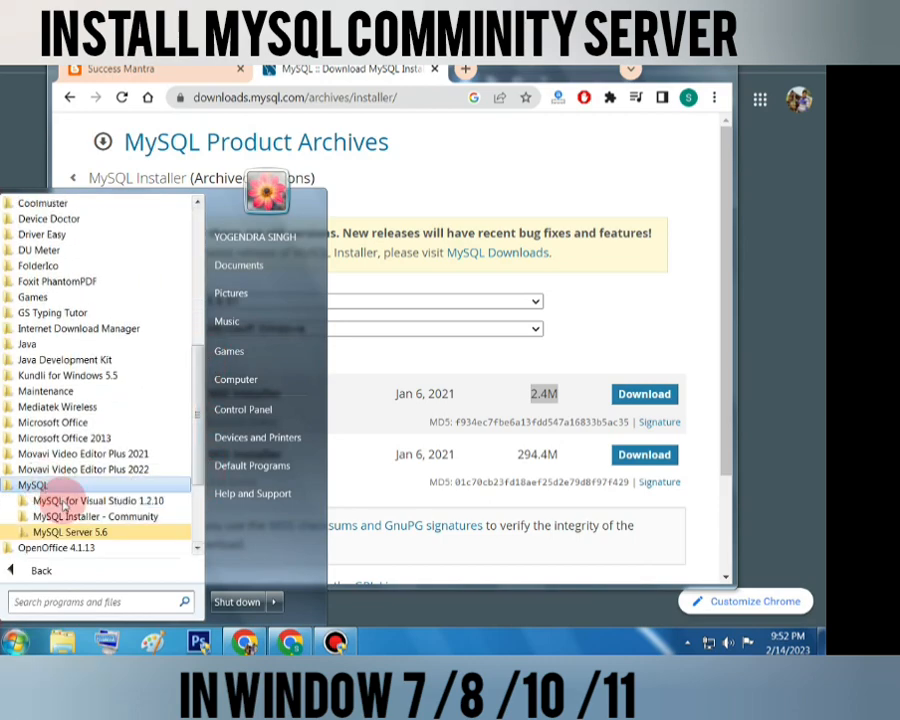
{"action": "left_click", "coordinate": [98, 532]}
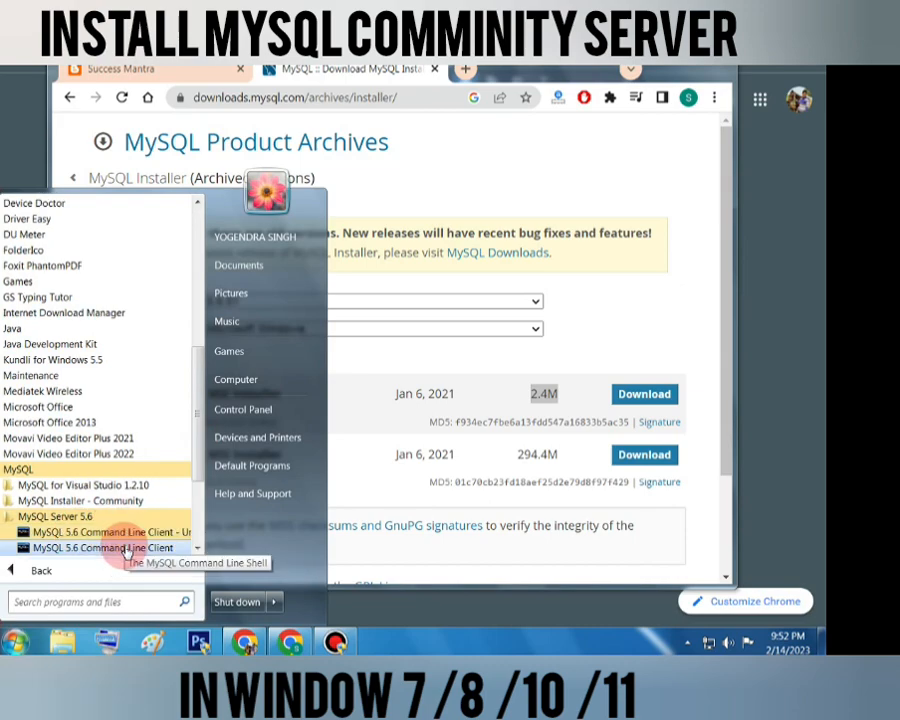
{"action": "left_click", "coordinate": [125, 548]}
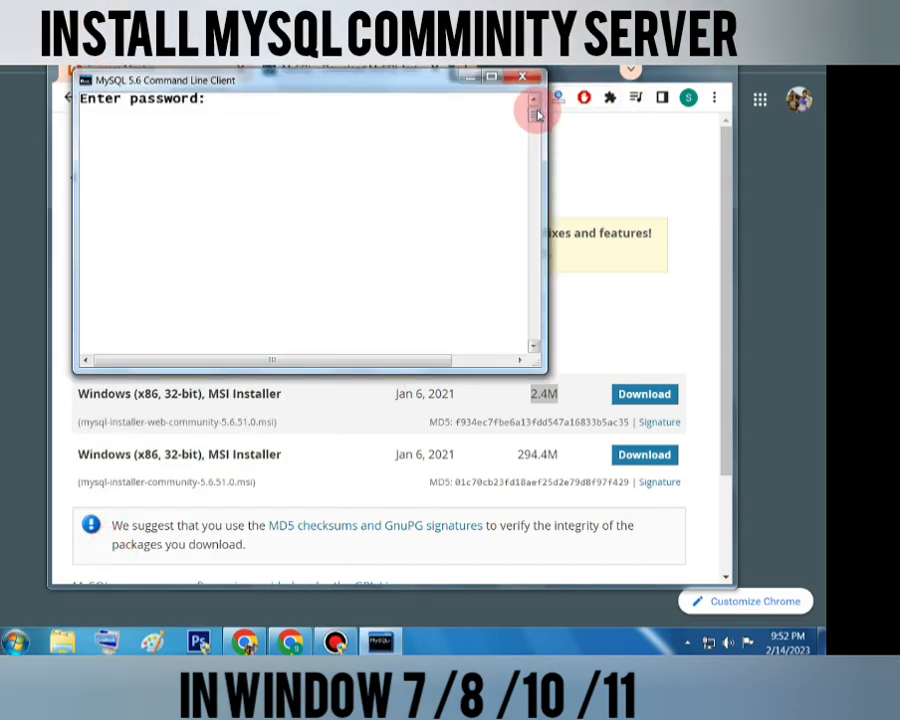
{"action": "key", "text": "Return"}
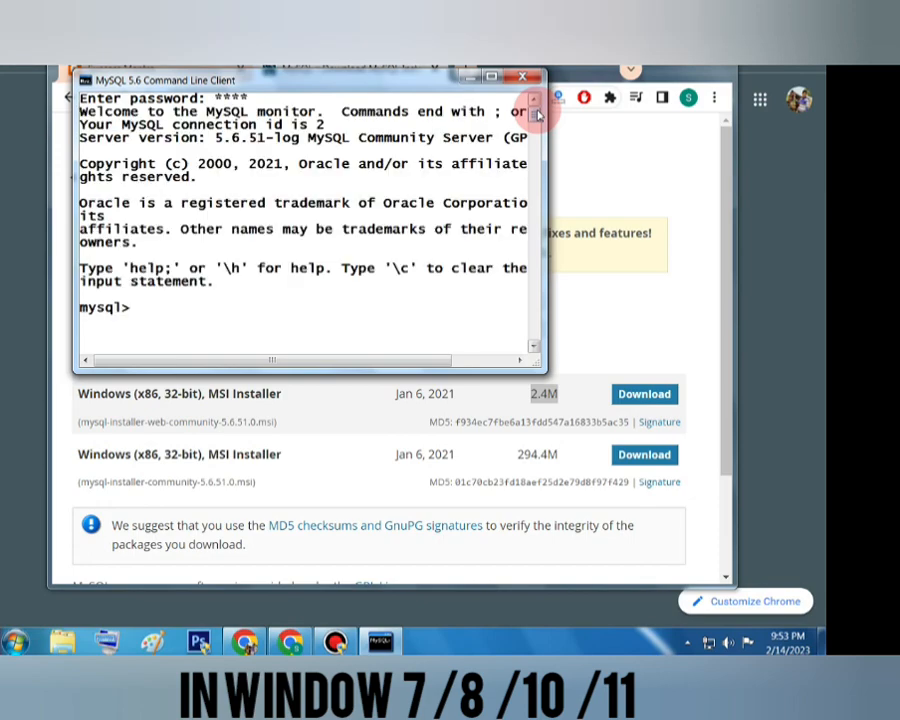